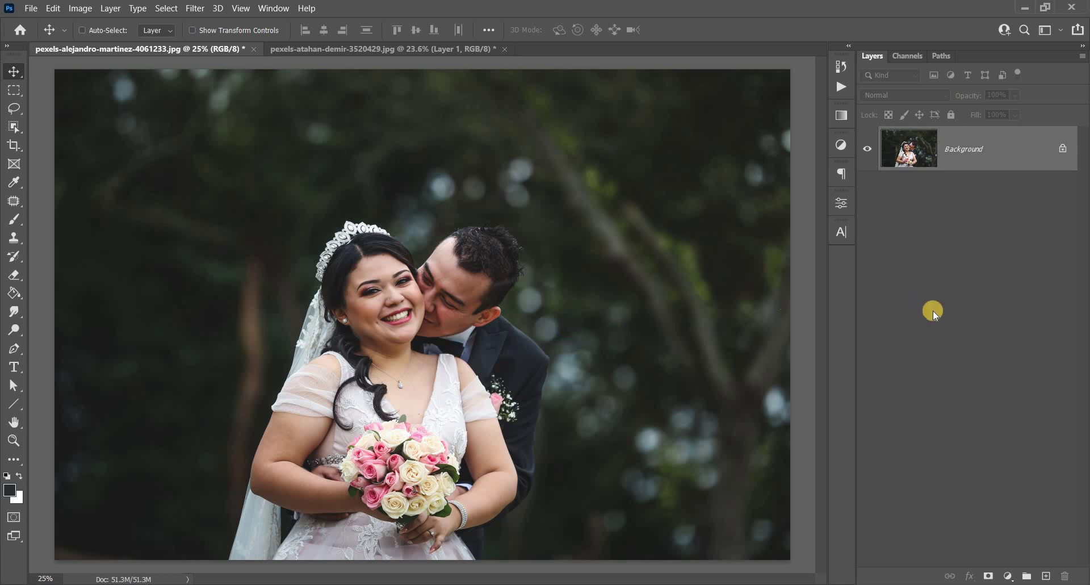
- Open the new fill or adjustment layer menu for the wedding photo's Background layer
{"action": "left_click", "coordinate": [1008, 577]}
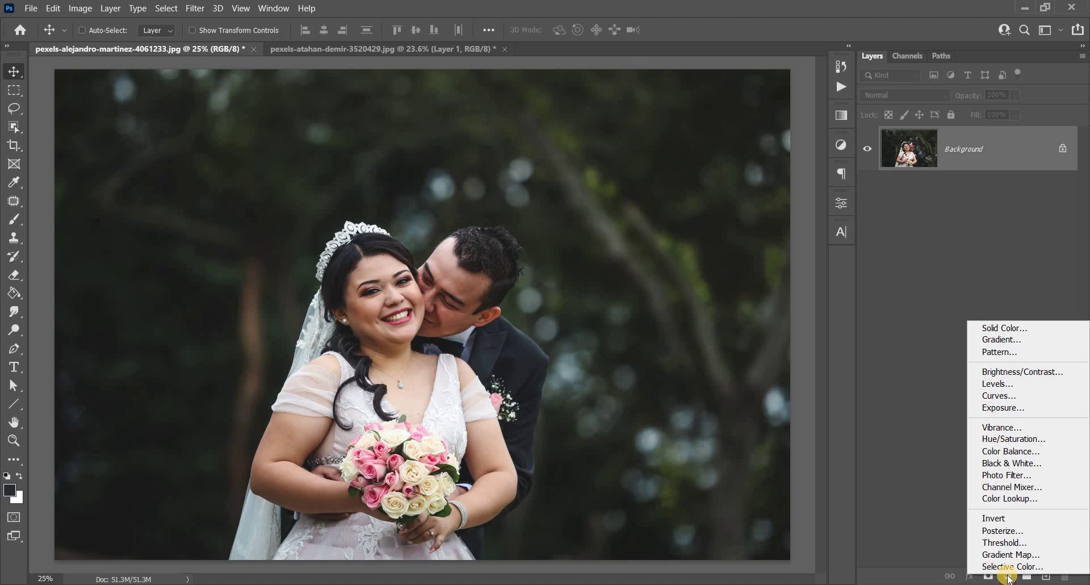
- Add a Channel Mixer layer with Green output set to 90 and Blue output to 120
{"action": "left_click", "coordinate": [1008, 488]}
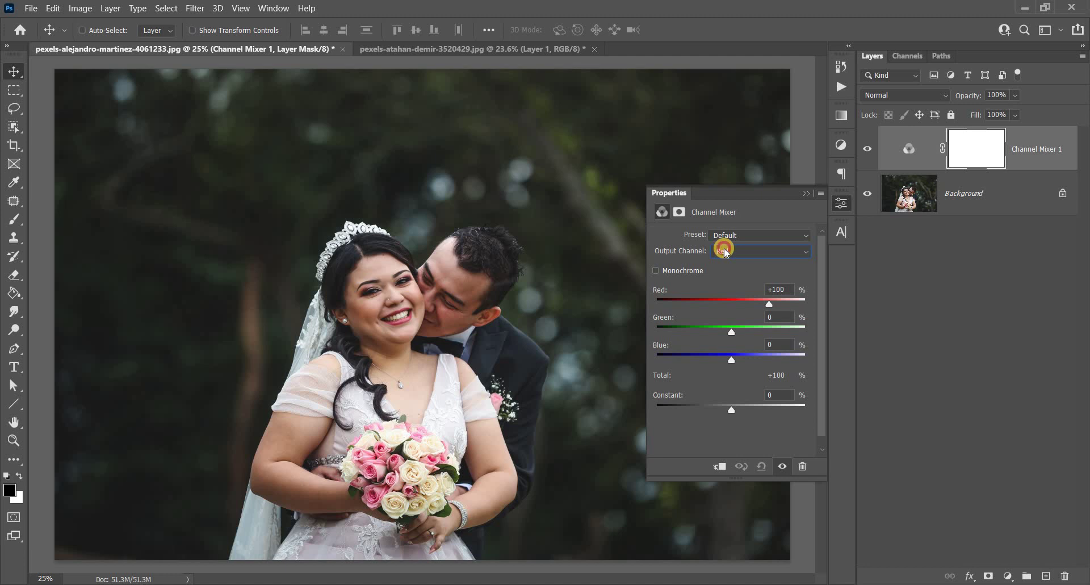
{"action": "left_click", "coordinate": [726, 251]}
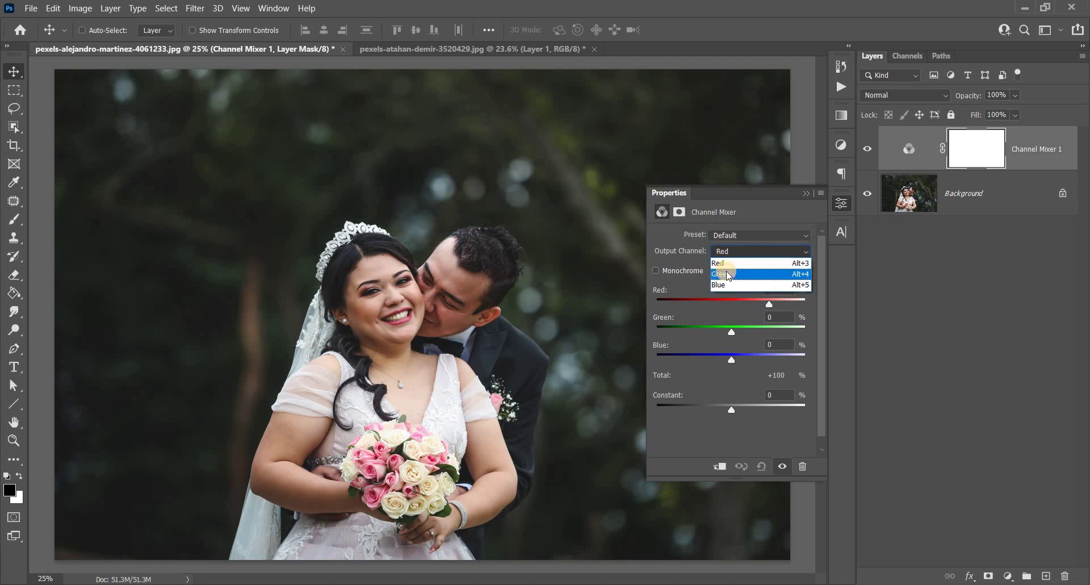
{"action": "left_click", "coordinate": [727, 272]}
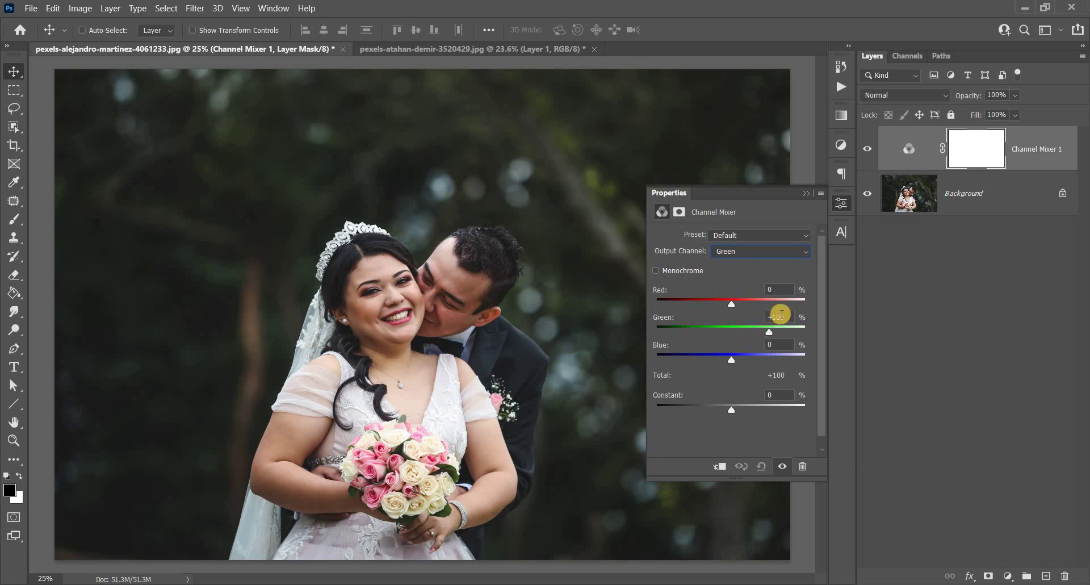
{"action": "left_click", "coordinate": [781, 315]}
{"action": "type", "text": "90"}
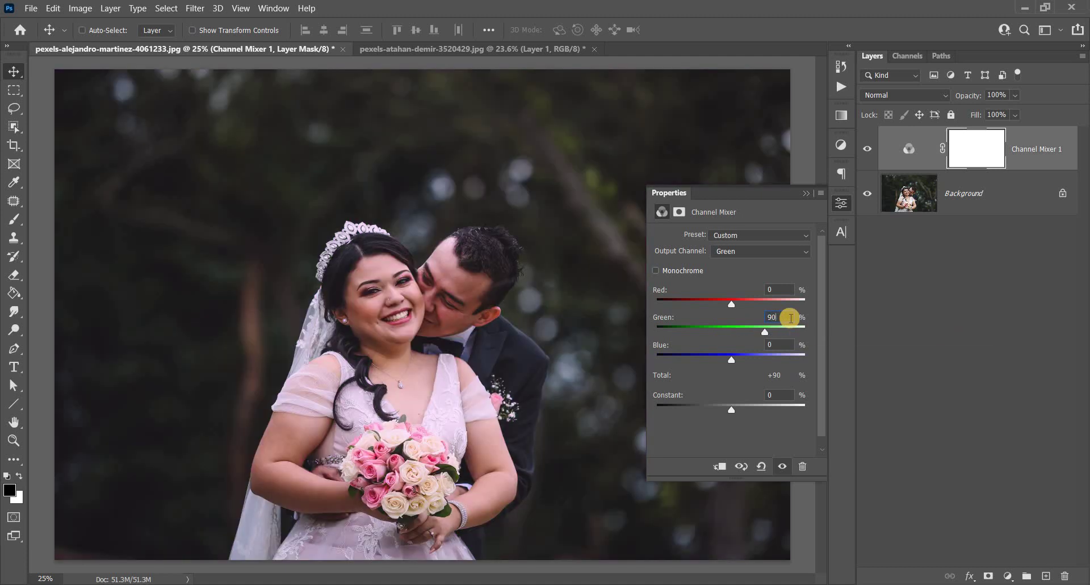
{"action": "left_click", "coordinate": [732, 252]}
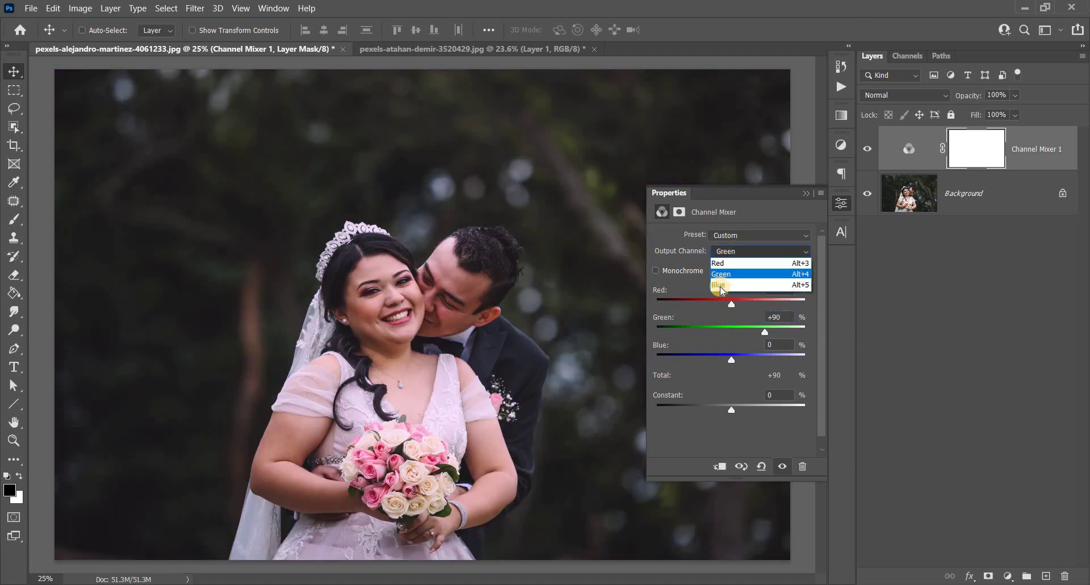
{"action": "left_click", "coordinate": [720, 278]}
{"action": "left_click", "coordinate": [778, 345]}
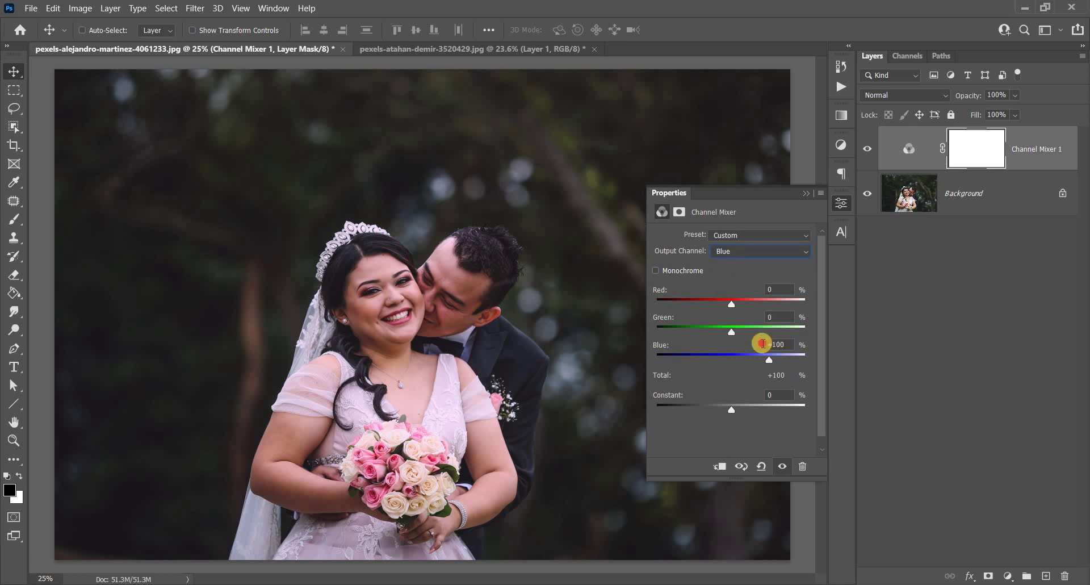
{"action": "type", "text": "1"}
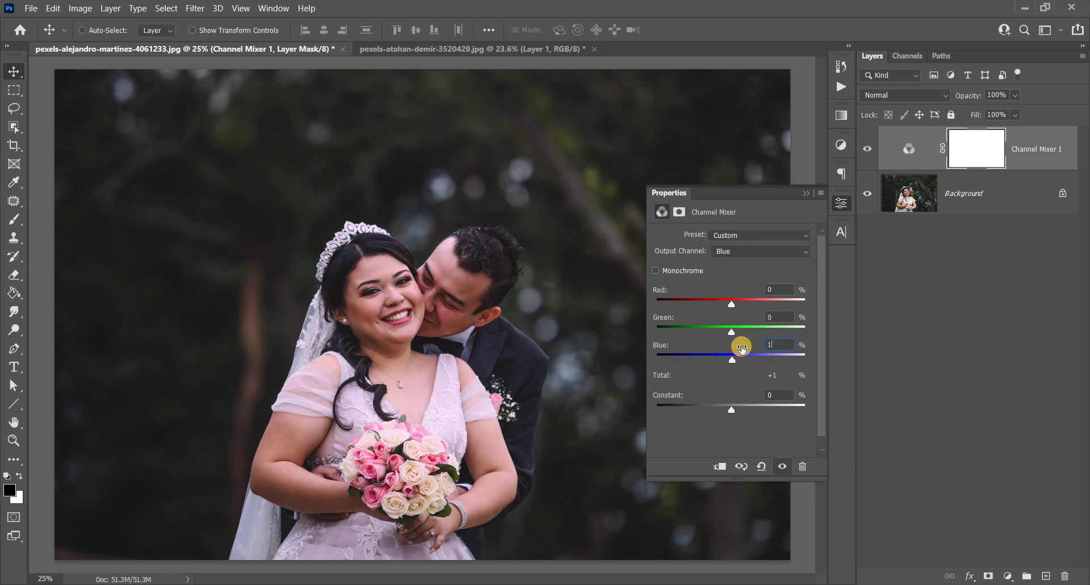
{"action": "type", "text": "20"}
{"action": "left_click", "coordinate": [841, 204]}
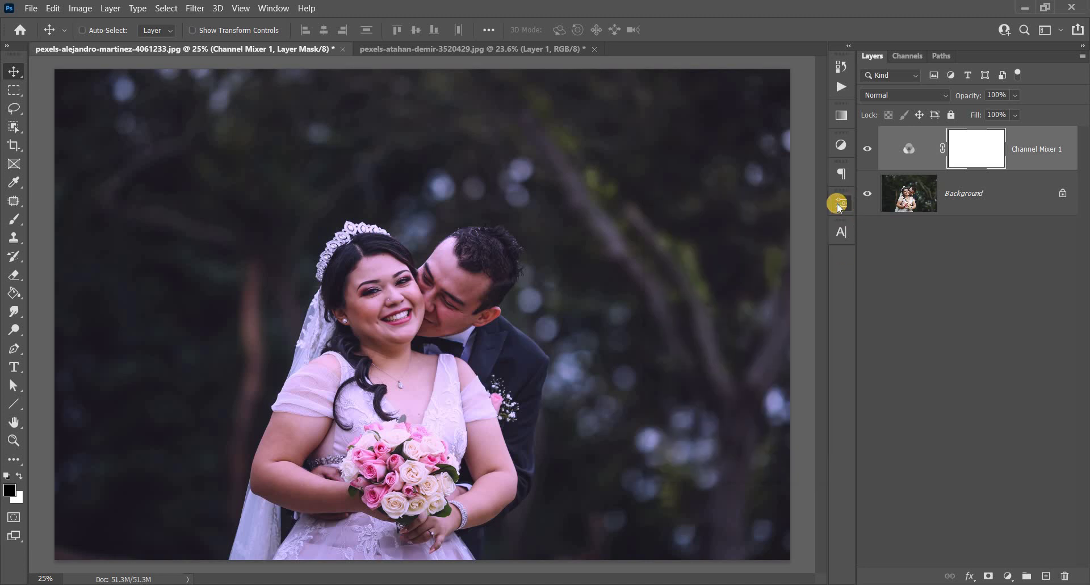
- Add a Curves layer, hide Channel Mixer 1, and set the black point from a dark image spot
{"action": "key", "text": "i"}
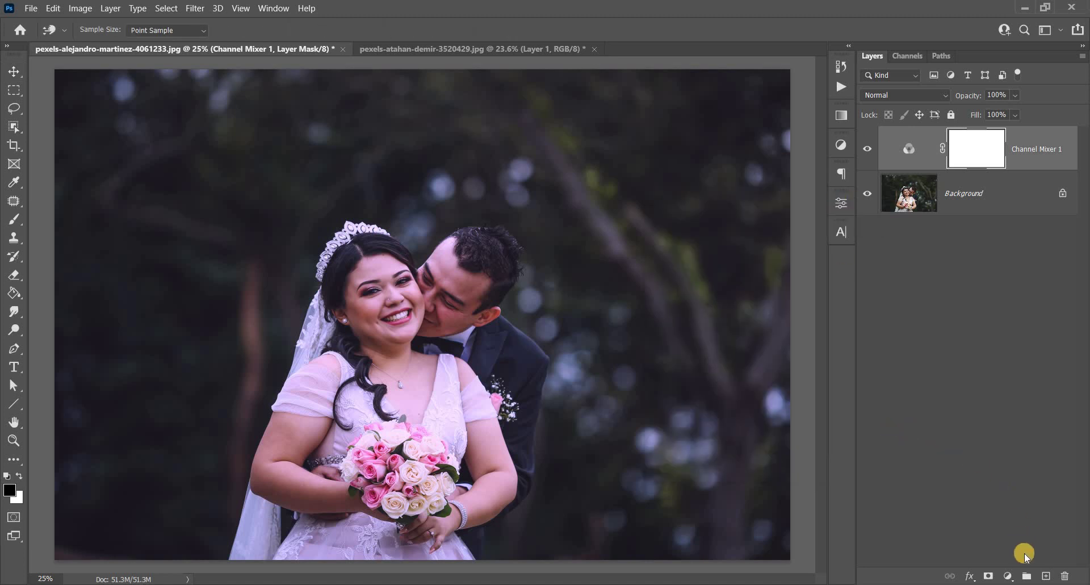
{"action": "left_click", "coordinate": [1009, 576]}
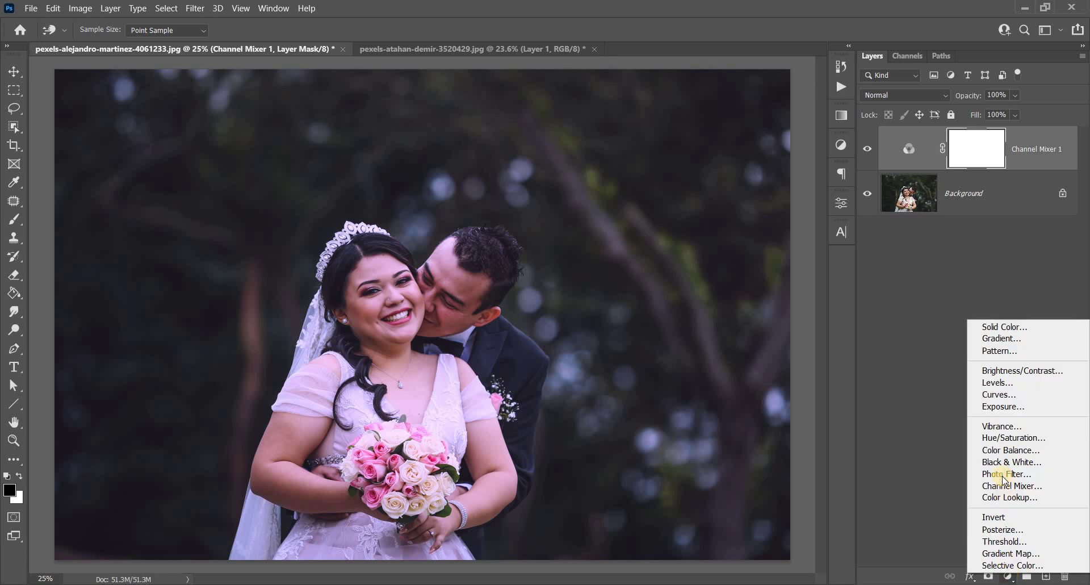
{"action": "left_click", "coordinate": [1003, 396]}
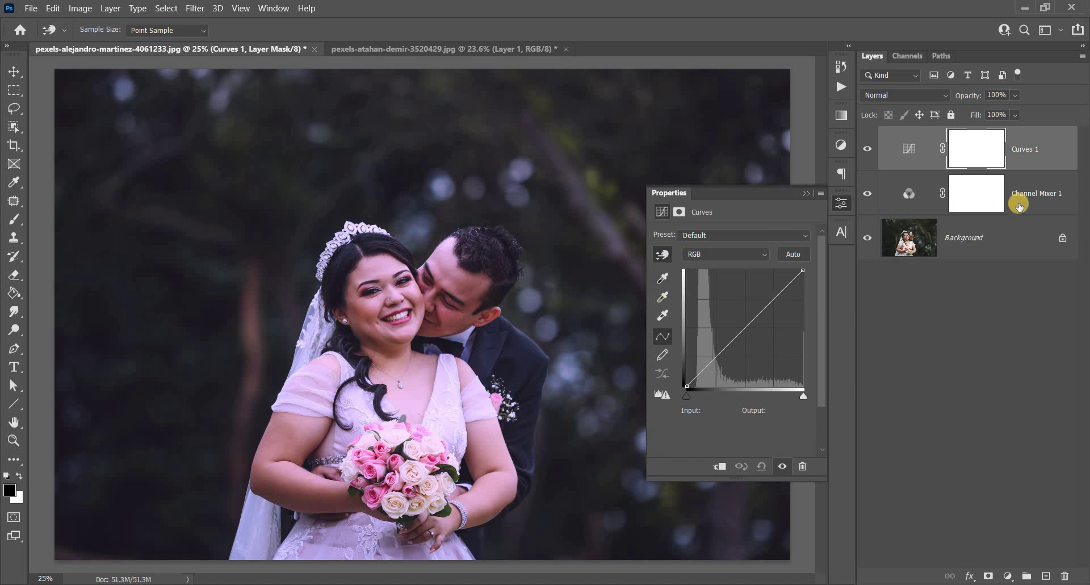
{"action": "left_click", "coordinate": [866, 195]}
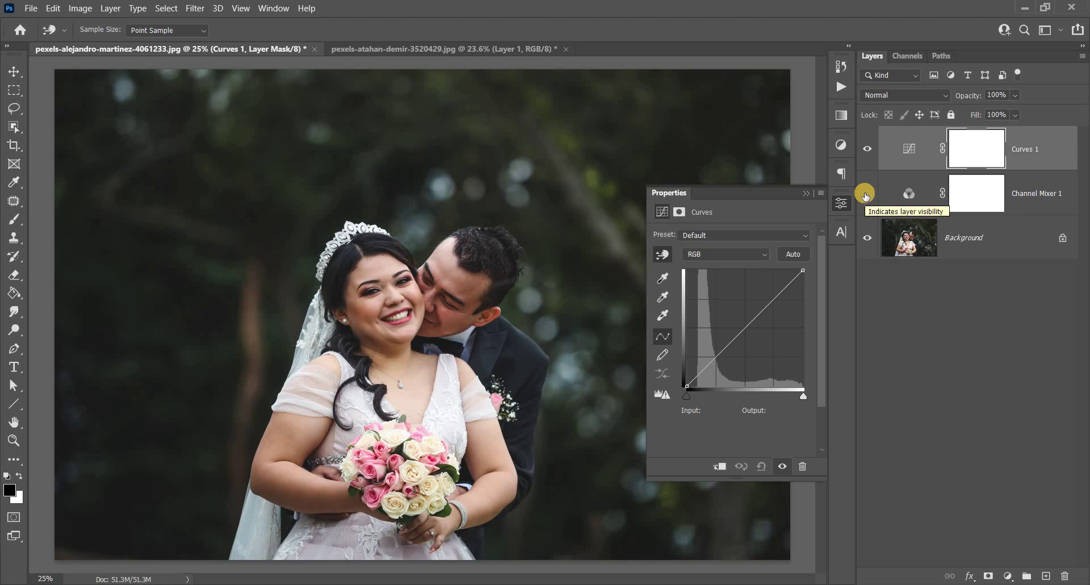
{"action": "left_click", "coordinate": [663, 280]}
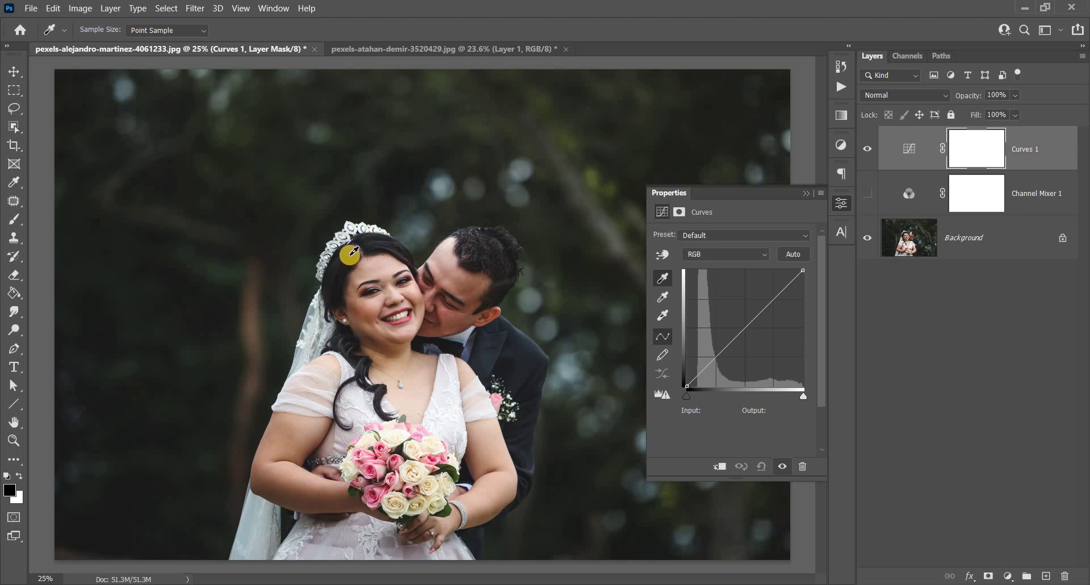
{"action": "left_click", "coordinate": [353, 251]}
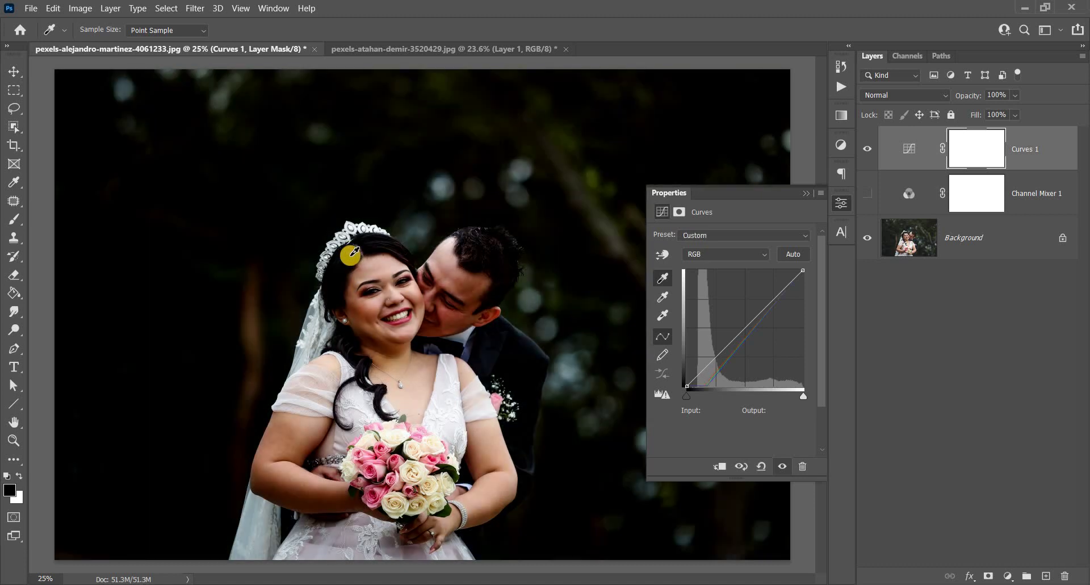
{"action": "left_click", "coordinate": [841, 205]}
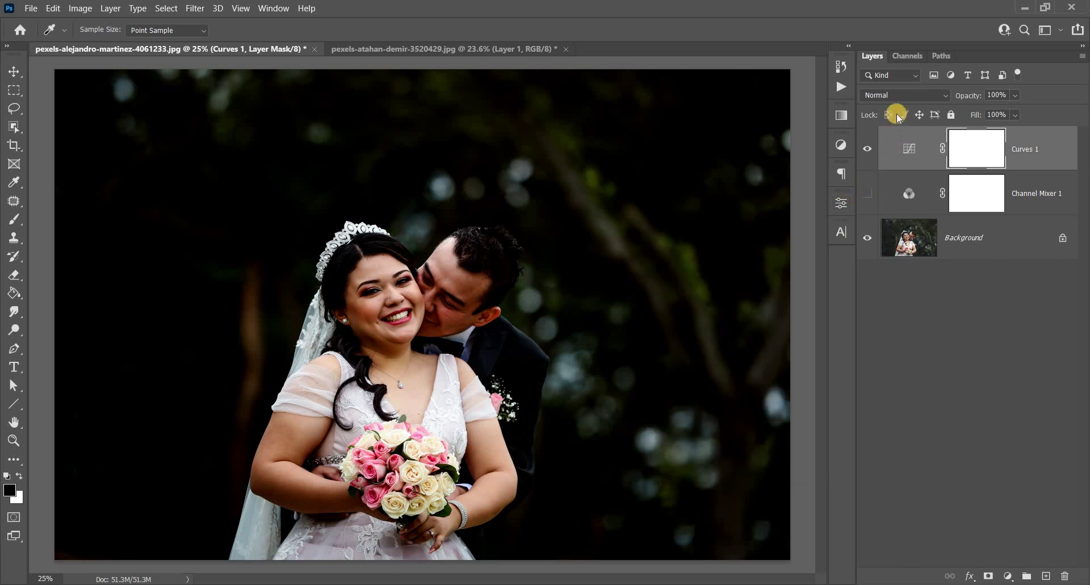
- Set Curves 1 to Pin Light blend mode with 20% fill
{"action": "left_click", "coordinate": [886, 97]}
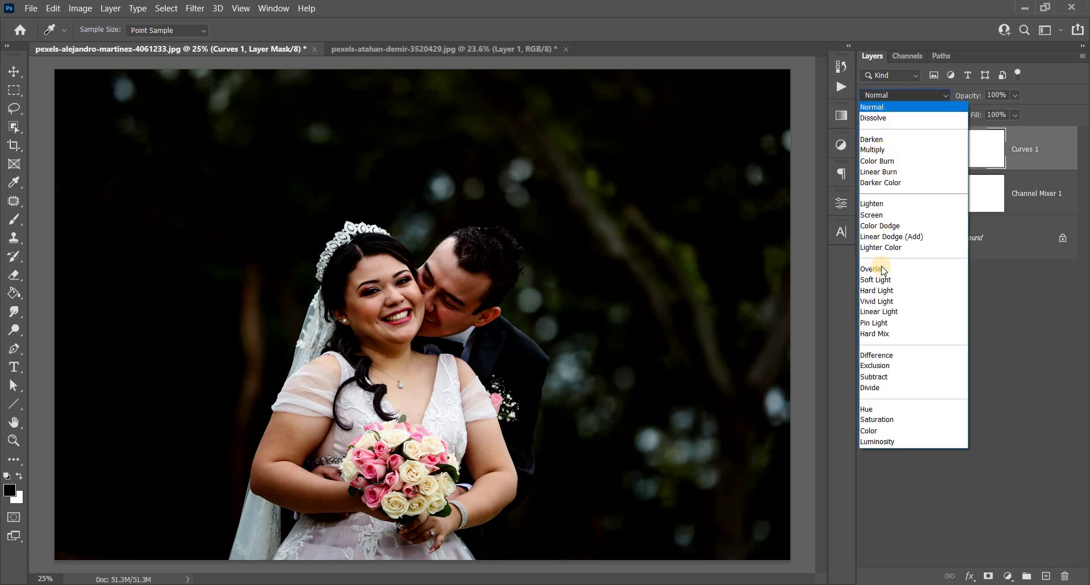
{"action": "left_click", "coordinate": [871, 323]}
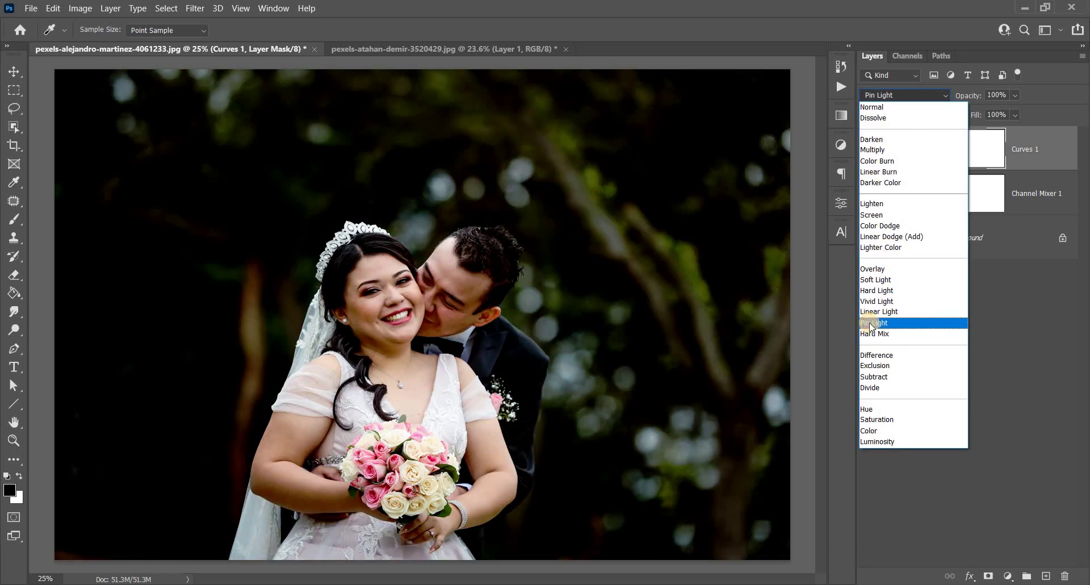
{"action": "left_click", "coordinate": [1015, 116]}
{"action": "left_click_drag", "start_coordinate": [1027, 130], "coordinate": [979, 146]}
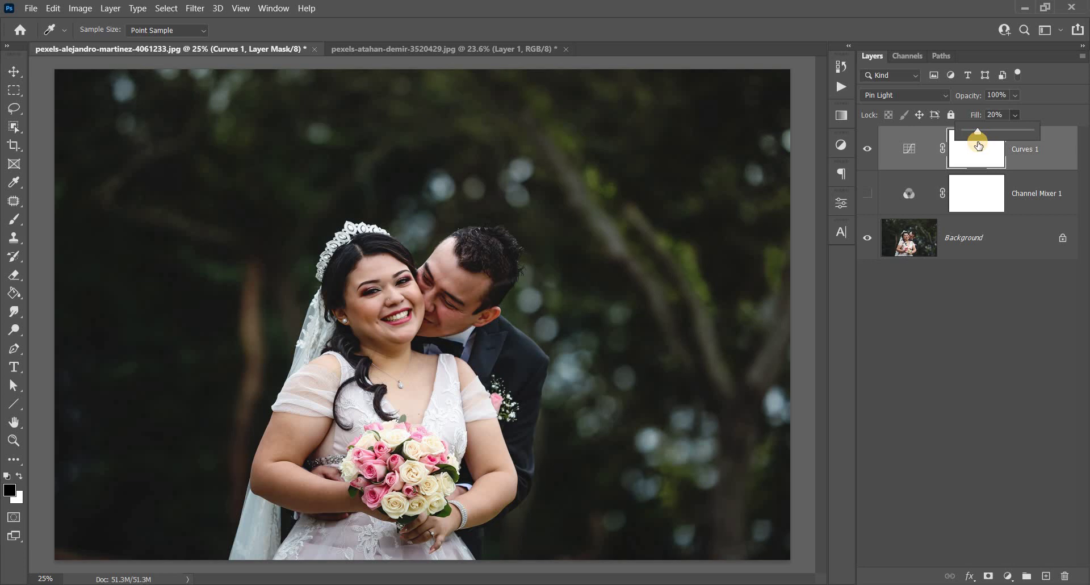
{"action": "key", "text": "v"}
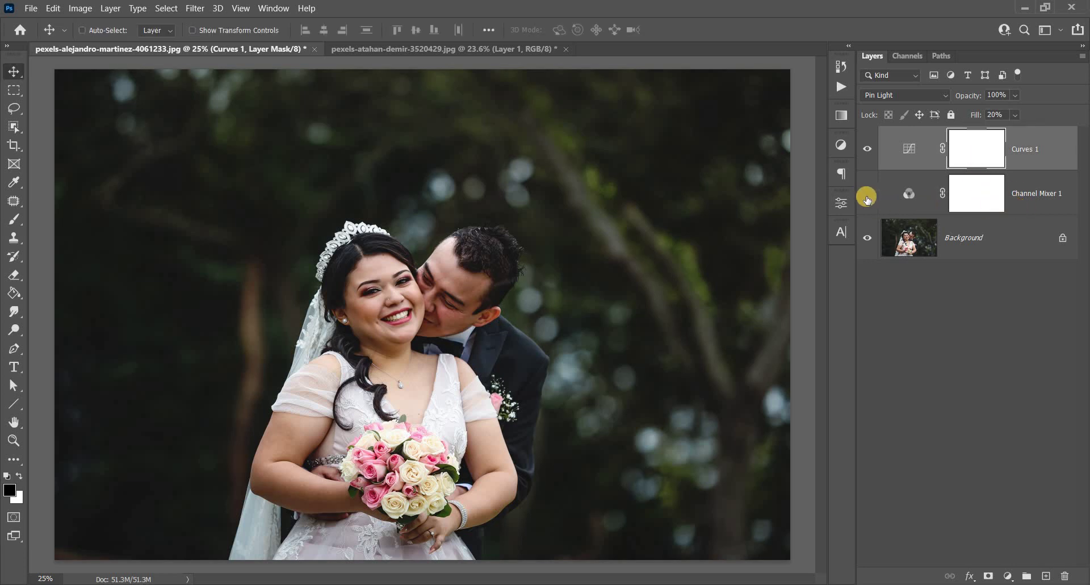
- Show Channel Mixer 1 again at 90% fill, then reselect Curves 1
{"action": "left_click", "coordinate": [868, 195]}
{"action": "left_click", "coordinate": [1025, 209]}
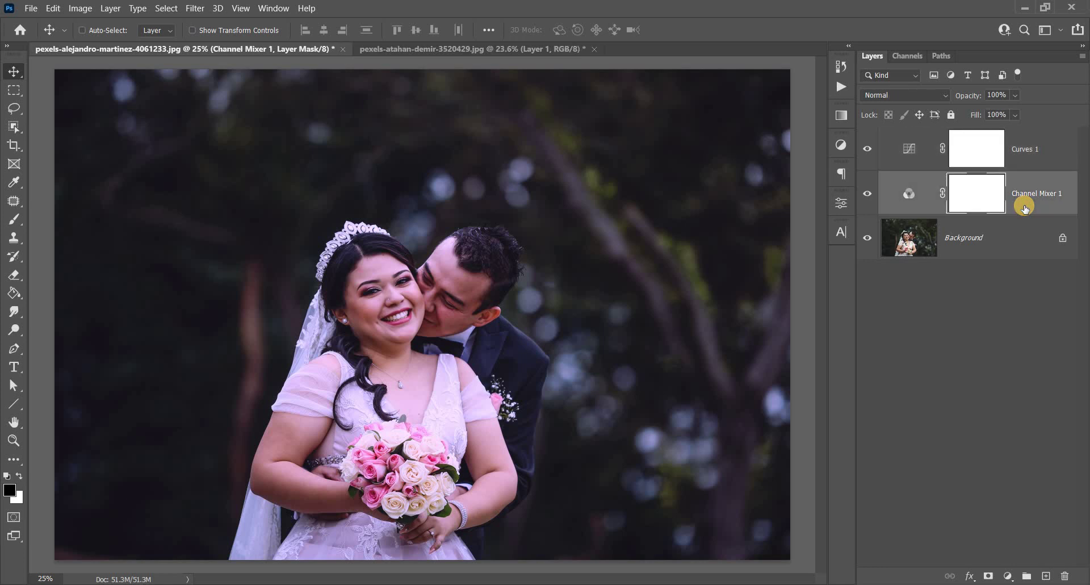
{"action": "left_click", "coordinate": [1000, 116]}
{"action": "type", "text": "90"}
{"action": "key", "text": "Return"}
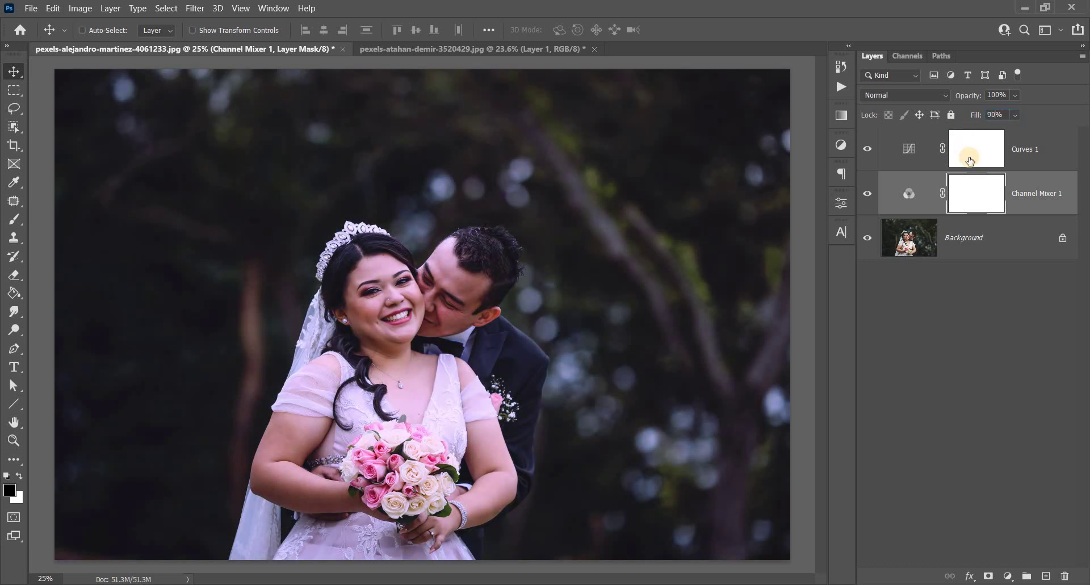
{"action": "left_click", "coordinate": [1044, 164]}
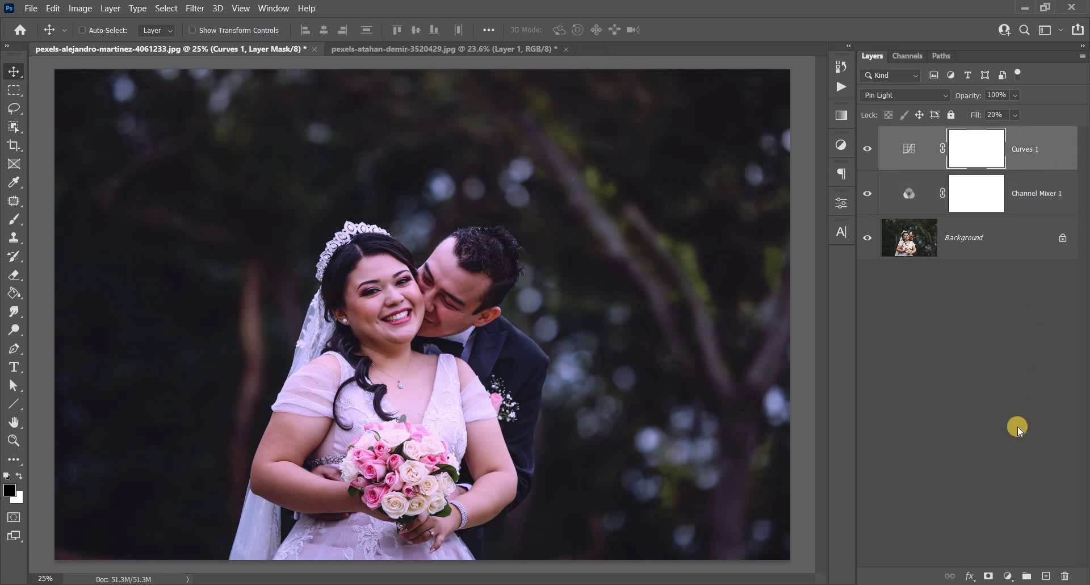
- Add a Solid Color fill layer in dark red (3b1002)
{"action": "left_click", "coordinate": [1008, 576]}
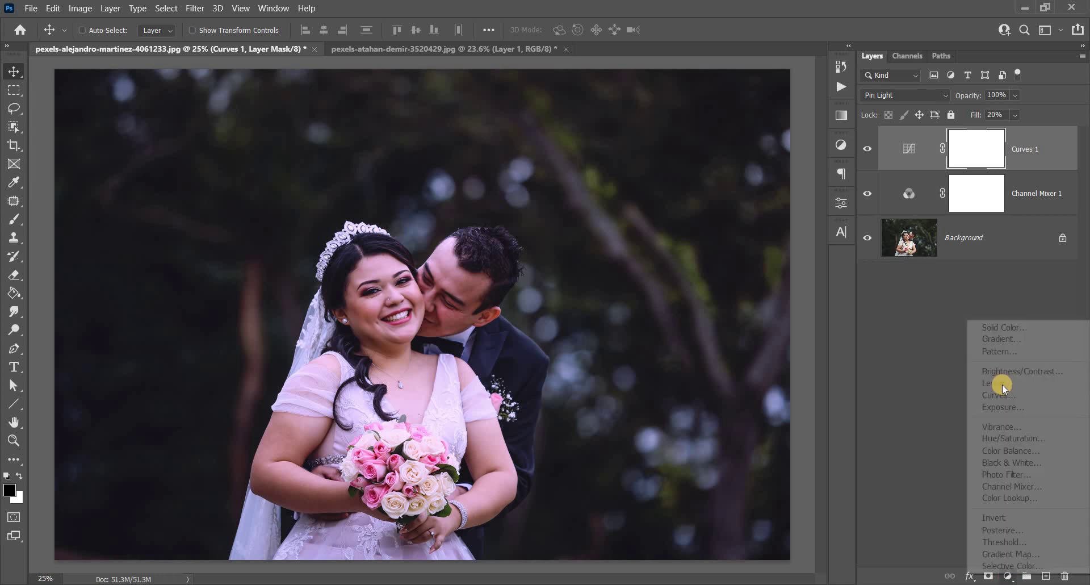
{"action": "left_click", "coordinate": [1006, 333]}
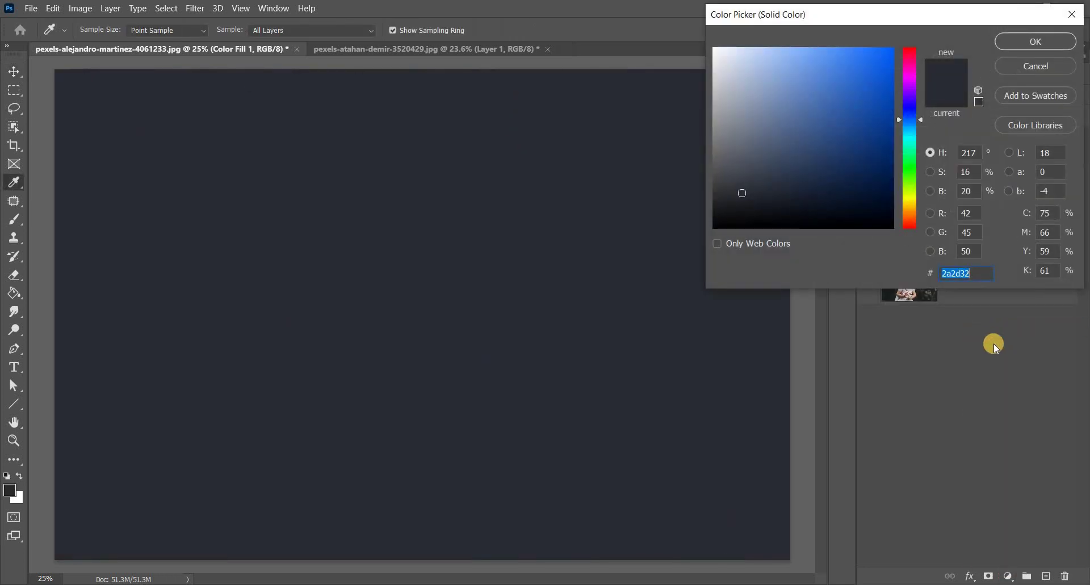
{"action": "left_click", "coordinate": [911, 221]}
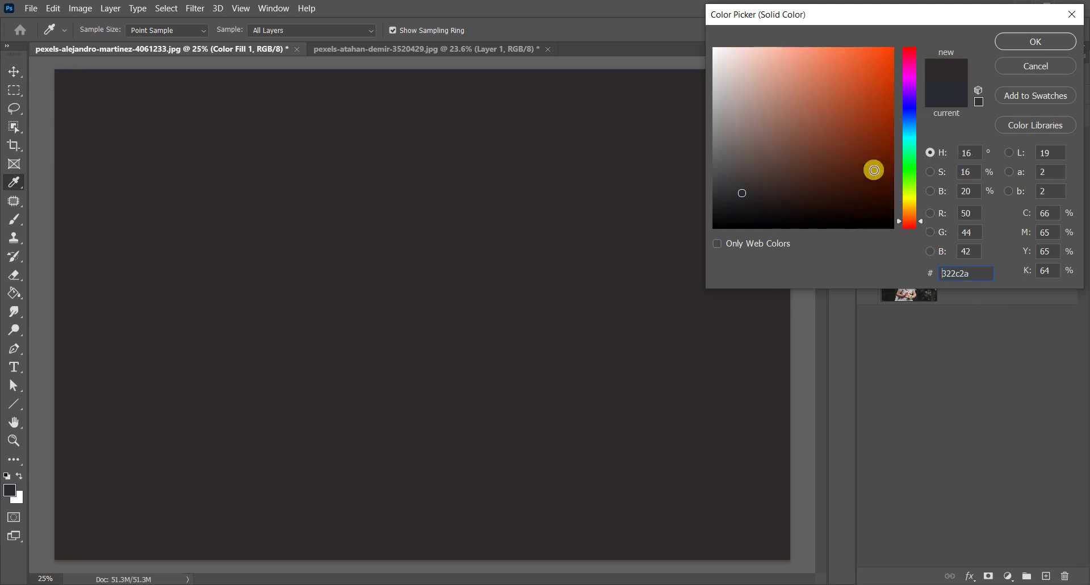
{"action": "left_click_drag", "start_coordinate": [886, 181], "coordinate": [888, 189]}
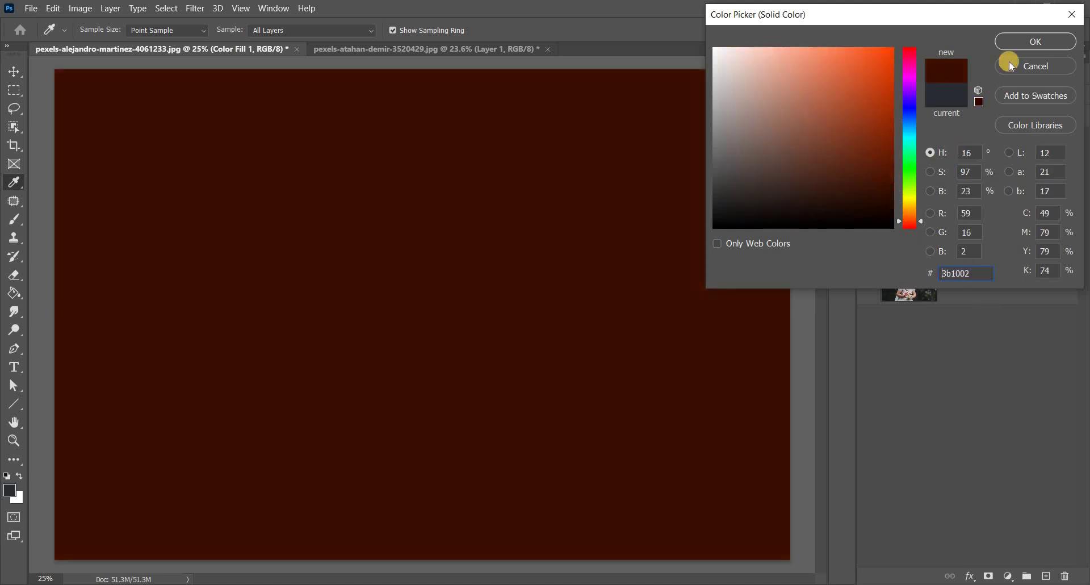
{"action": "key", "text": "Return"}
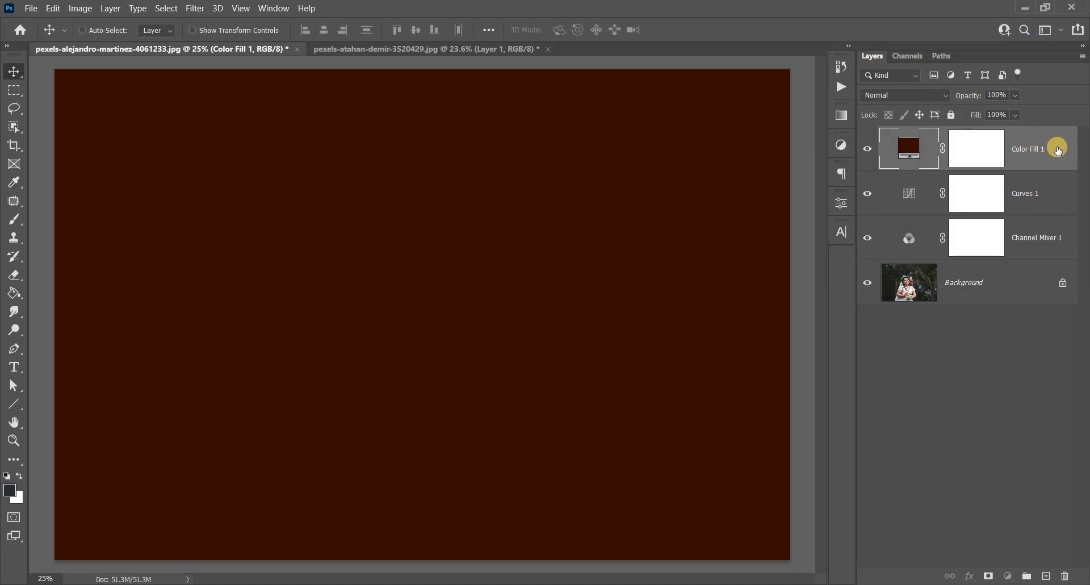
- Limit Color Fill 1 to the shadows with Underlying Layer Blend If split at 0/120
{"action": "double_click", "coordinate": [1059, 151]}
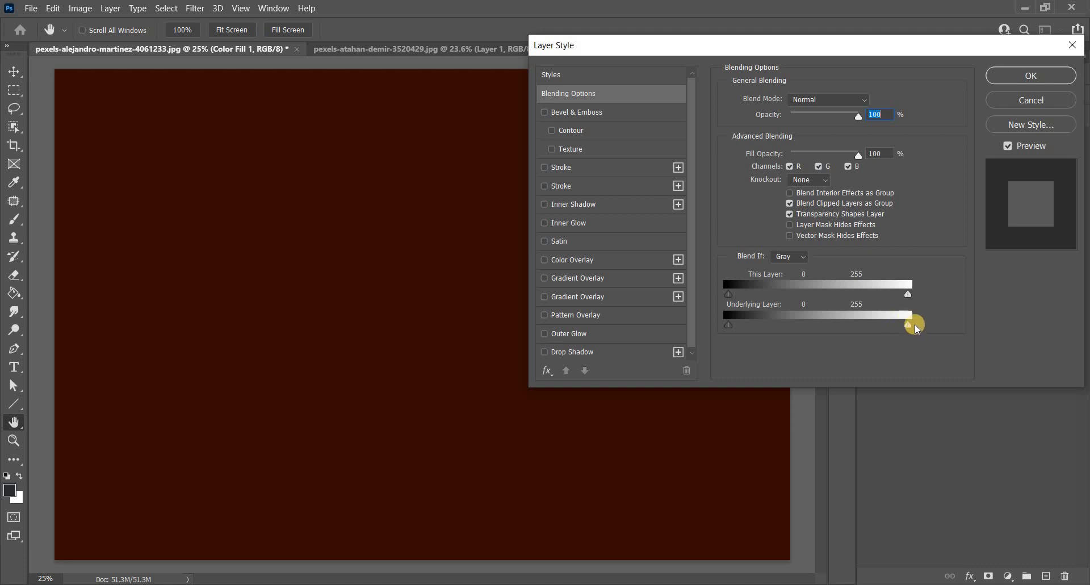
{"action": "left_click_drag", "start_coordinate": [909, 327], "coordinate": [811, 337]}
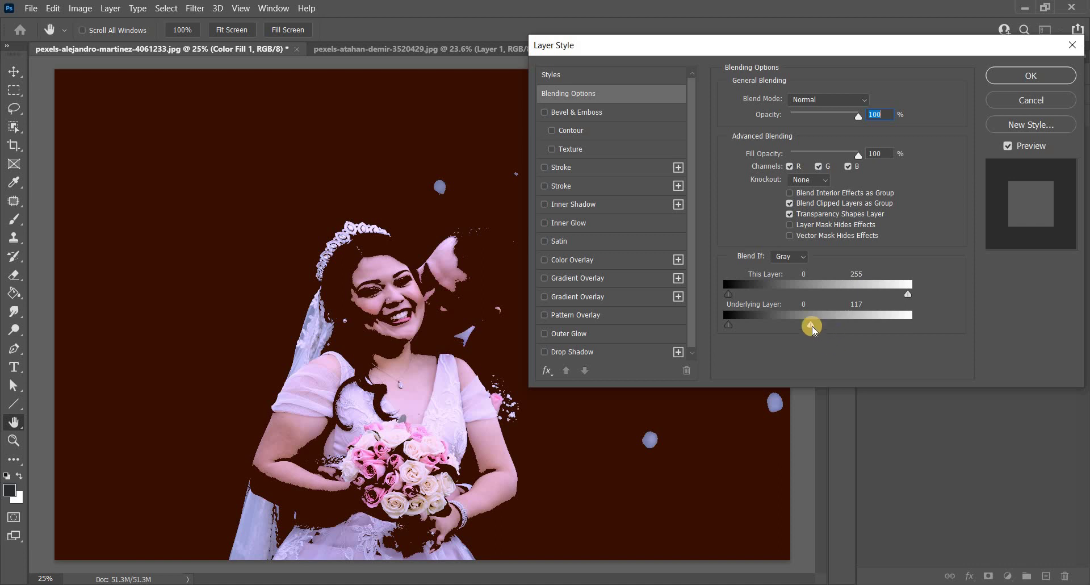
{"action": "left_click_drag", "start_coordinate": [811, 325], "coordinate": [793, 326]}
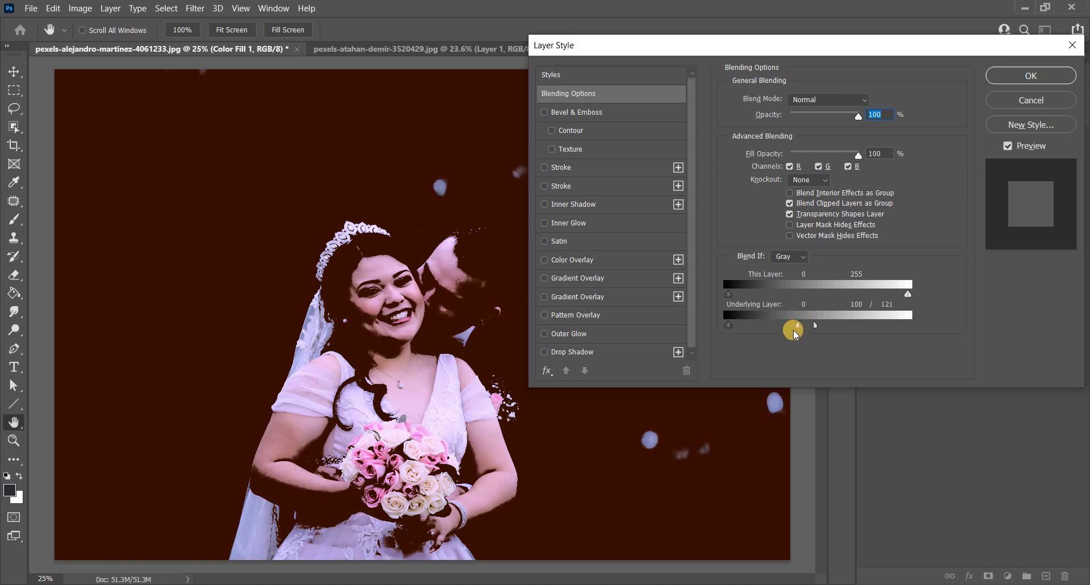
{"action": "left_click_drag", "start_coordinate": [727, 331], "coordinate": [727, 332]}
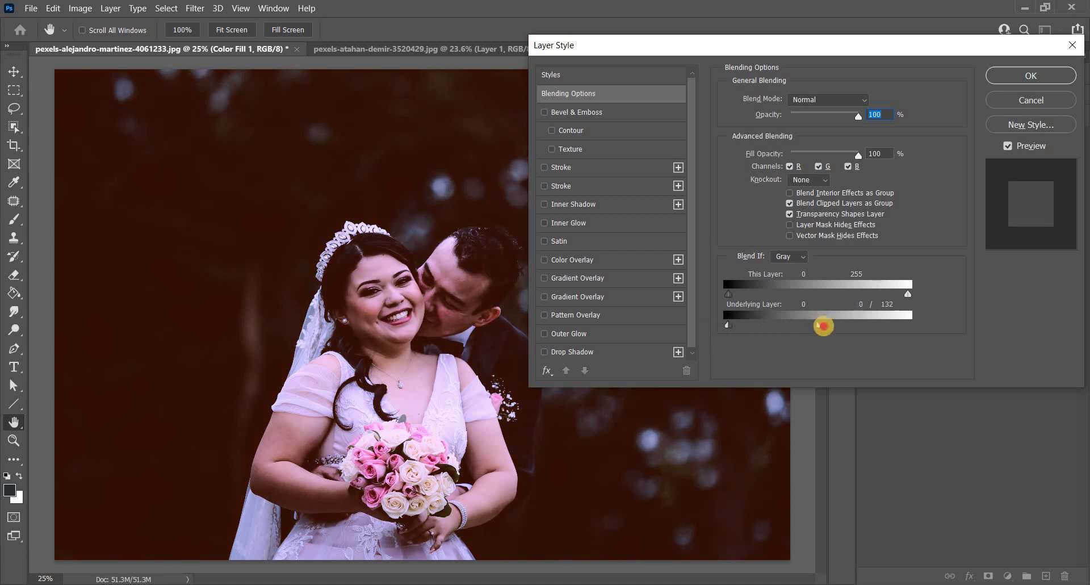
{"action": "mouse_move", "coordinate": [821, 326]}
{"action": "left_mouse_down"}
{"action": "mouse_move", "coordinate": [841, 326]}
{"action": "mouse_move", "coordinate": [814, 331]}
{"action": "left_mouse_up"}
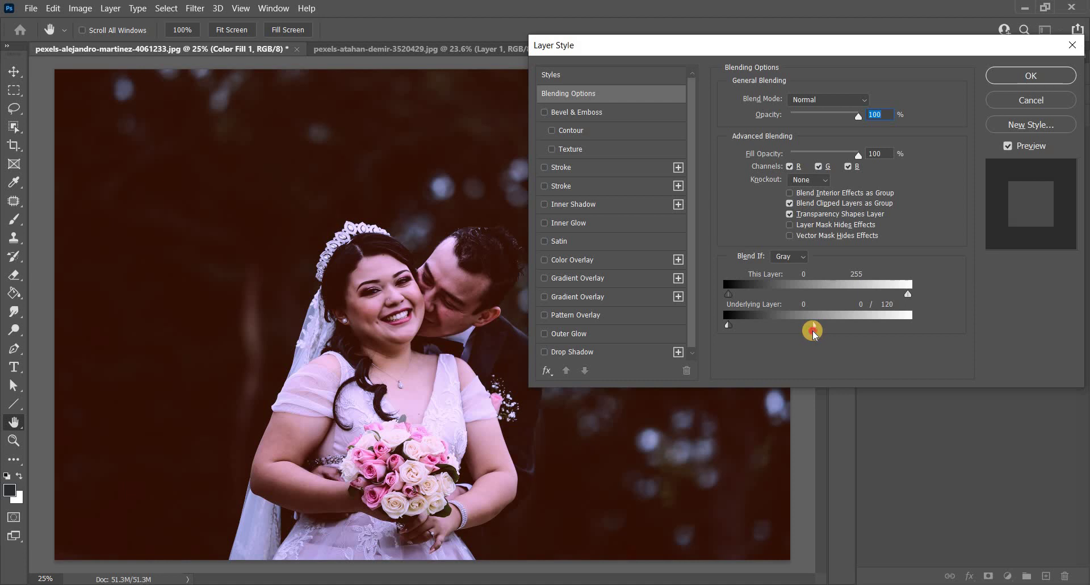
{"action": "left_click", "coordinate": [1003, 80]}
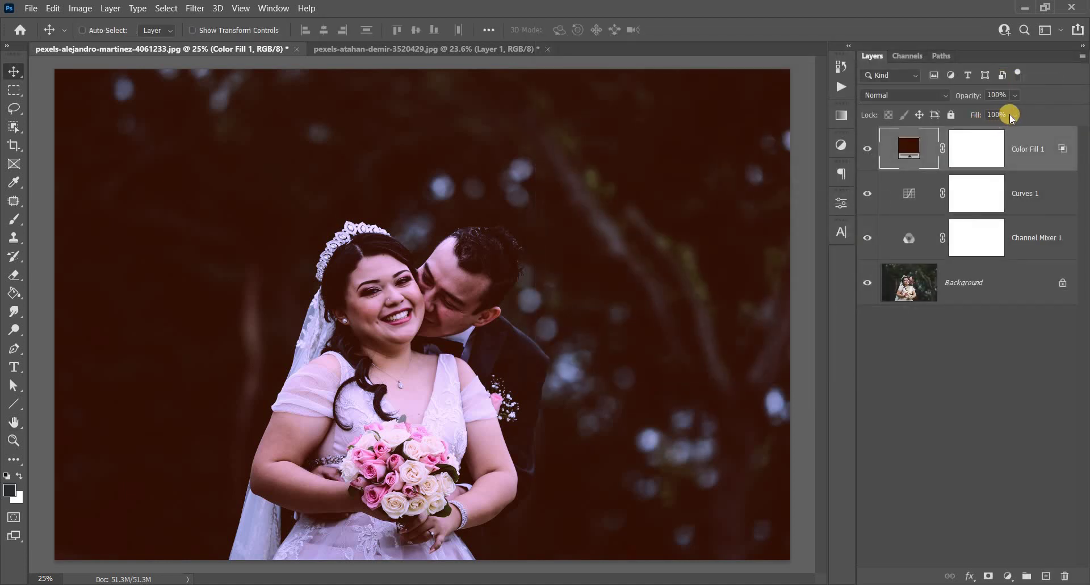
- Lower Color Fill 1's fill to 20%
{"action": "left_click", "coordinate": [1015, 114]}
{"action": "left_click_drag", "start_coordinate": [990, 135], "coordinate": [982, 145]}
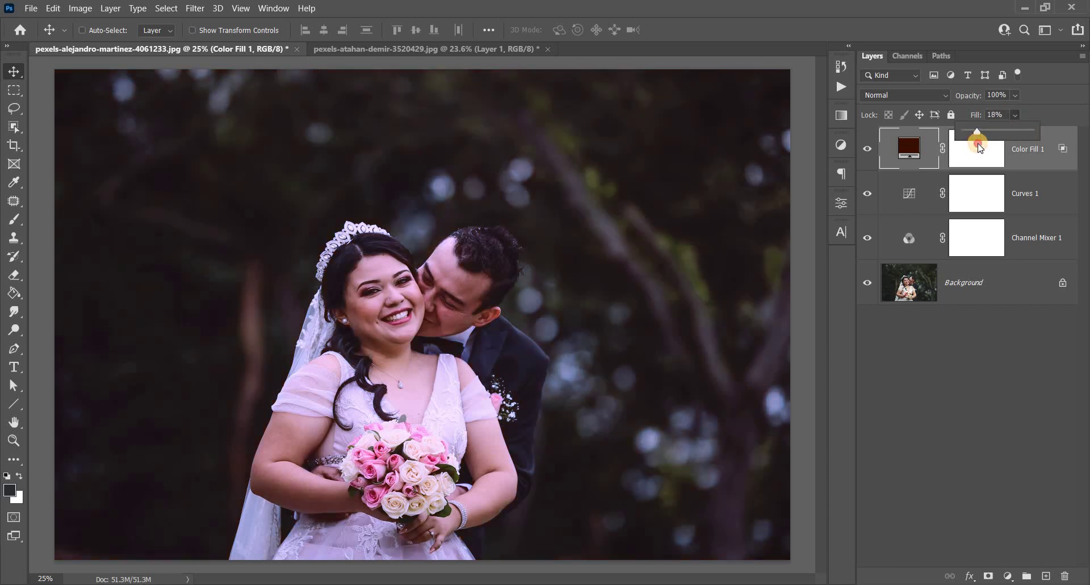
{"action": "left_click", "coordinate": [963, 353]}
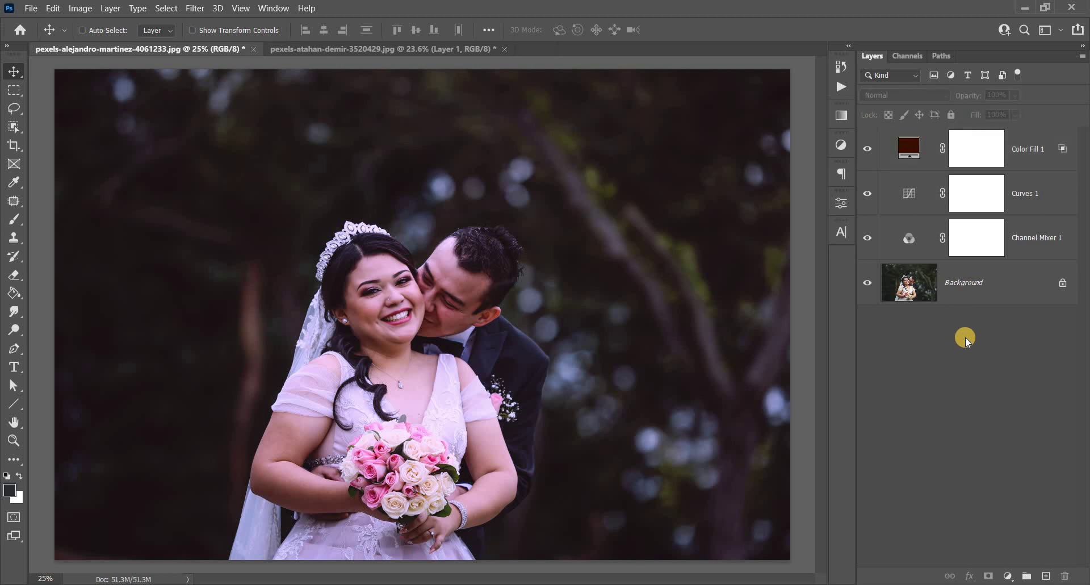
- Toggle layer visibility to compare the graded image with the original, then reselect Color Fill 1
{"action": "left_click", "coordinate": [872, 284], "text": "alt"}
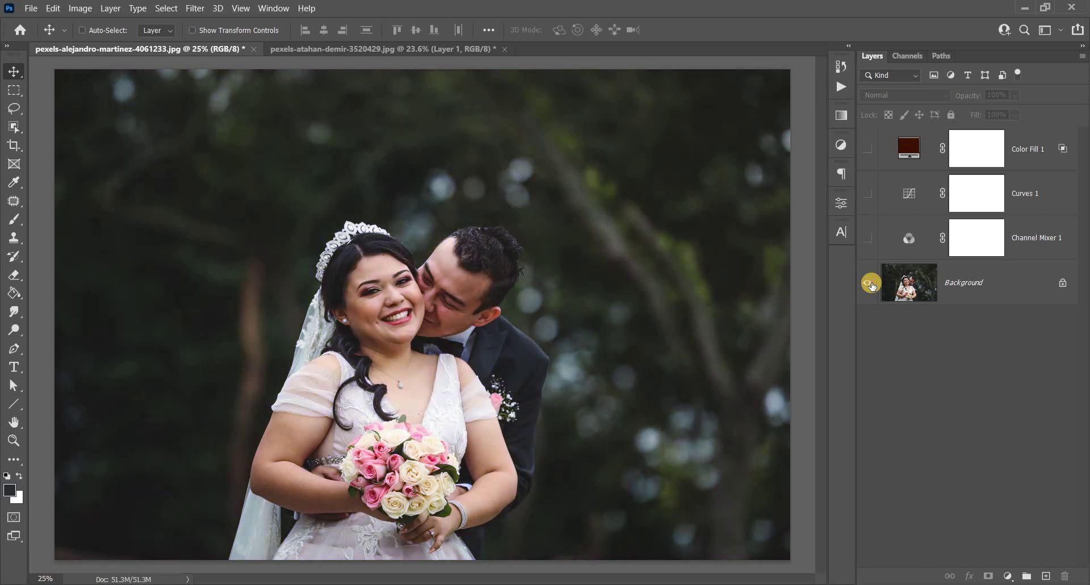
{"action": "left_click", "coordinate": [872, 284], "text": "alt"}
{"action": "left_click", "coordinate": [872, 283], "text": "alt"}
{"action": "left_click", "coordinate": [884, 367]}
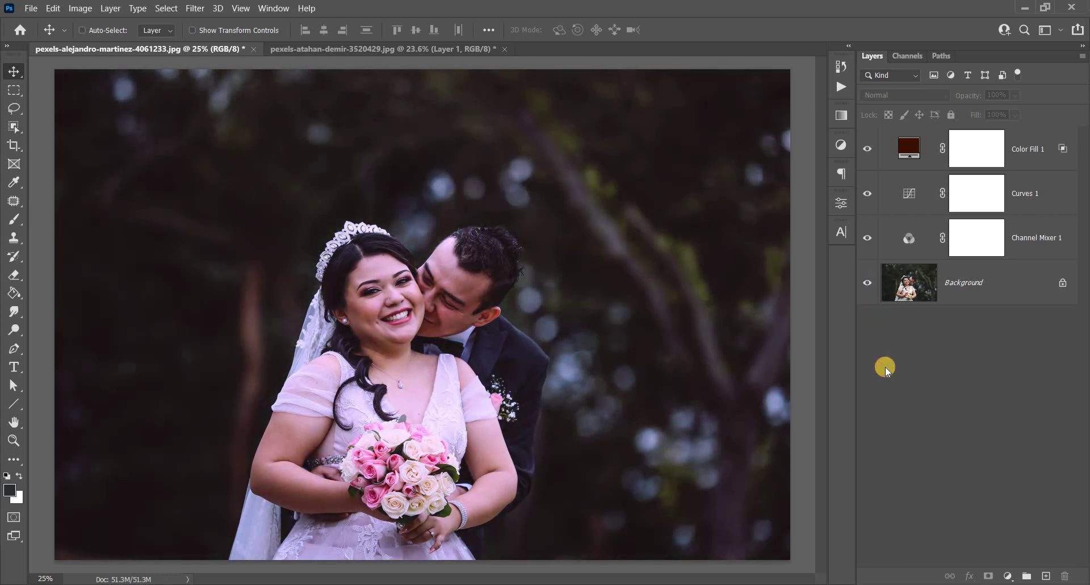
{"action": "left_click", "coordinate": [1022, 159]}
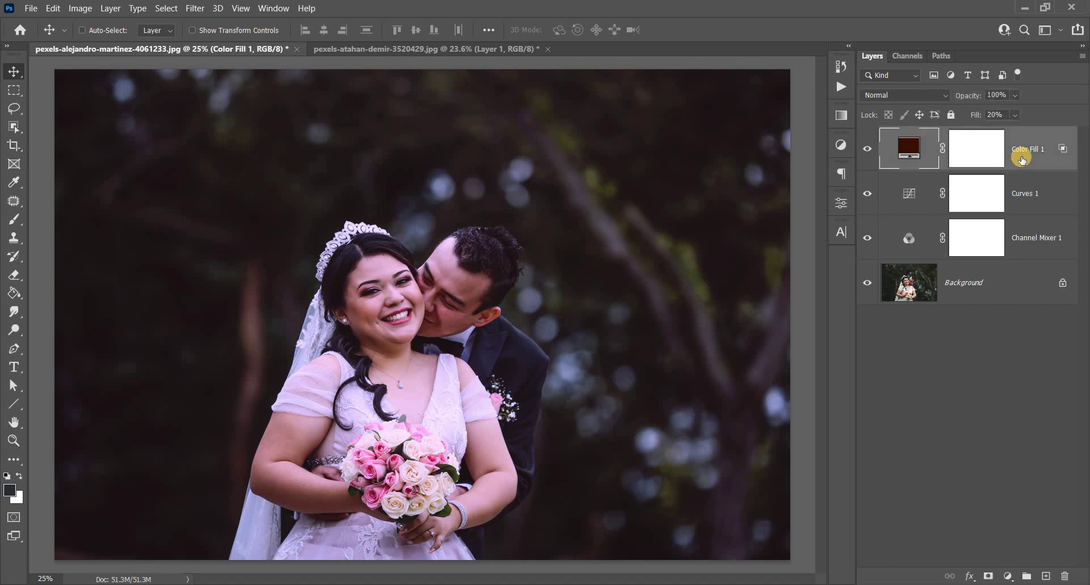
- Stamp all visible layers into Layer 1, copy it into the phone mockup, and return to the wedding photo
{"action": "key", "text": "ctrl+shift+alt+n"}
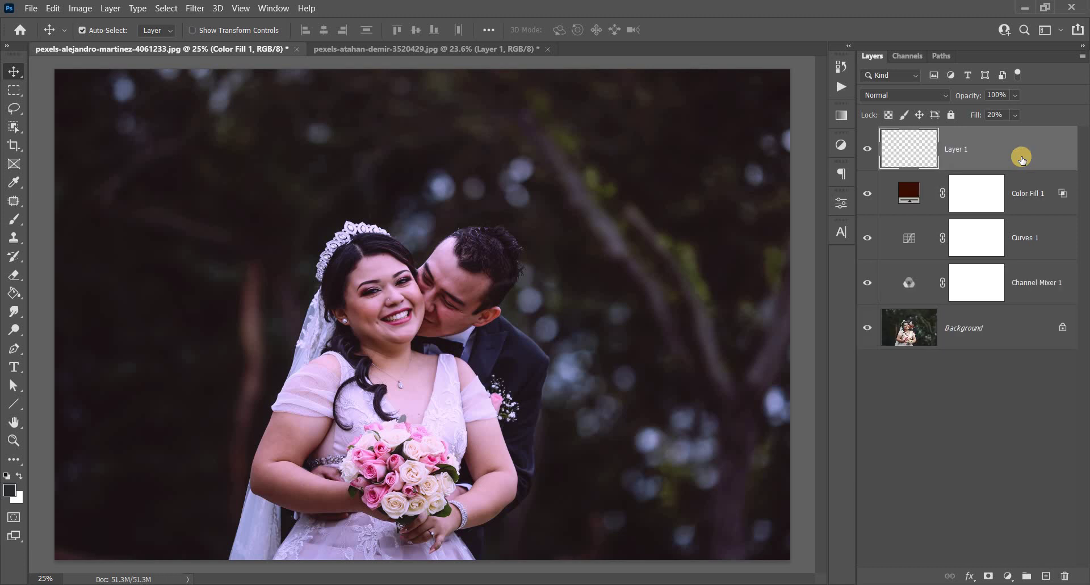
{"action": "key", "text": "ctrl+shift+alt+e"}
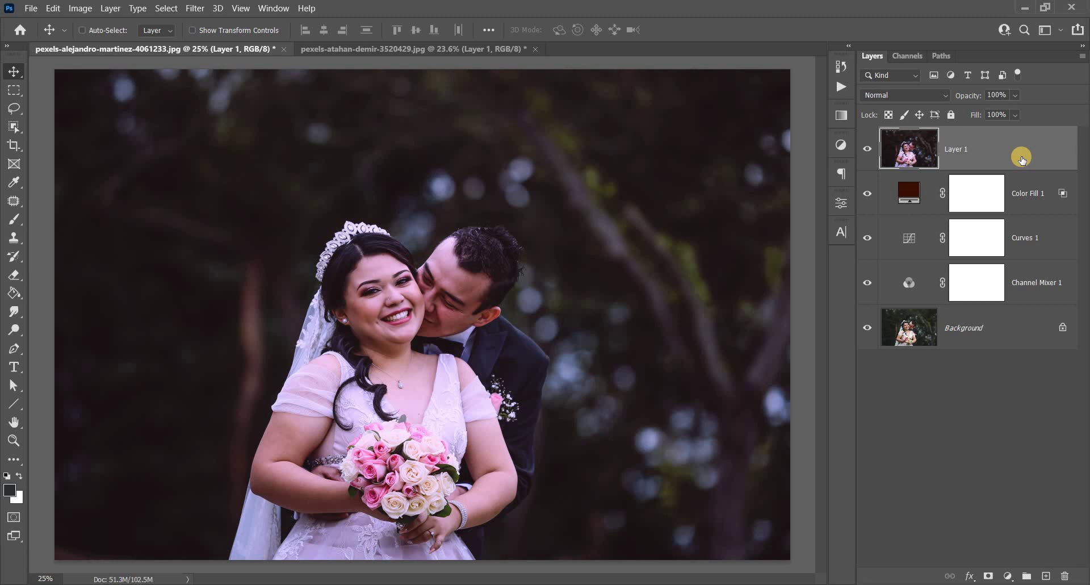
{"action": "left_click_drag", "start_coordinate": [1022, 159], "coordinate": [633, 343]}
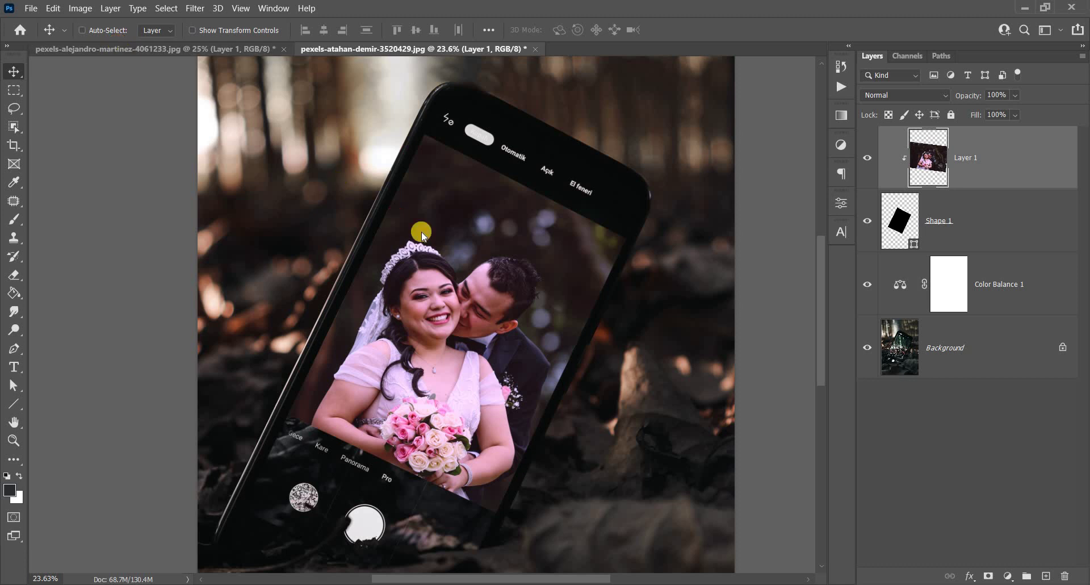
{"action": "key", "text": "ctrl+Tab"}
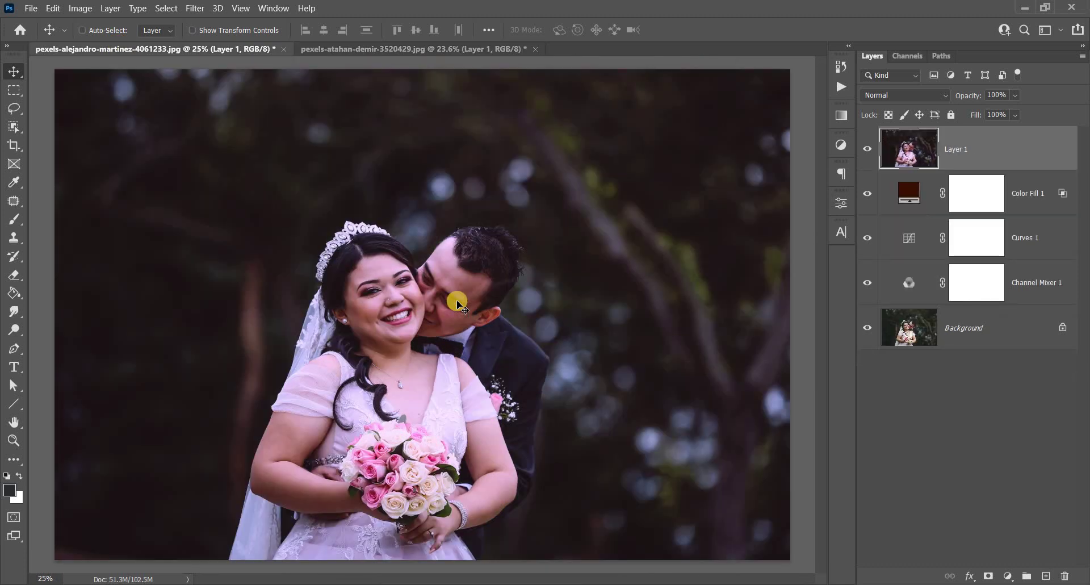